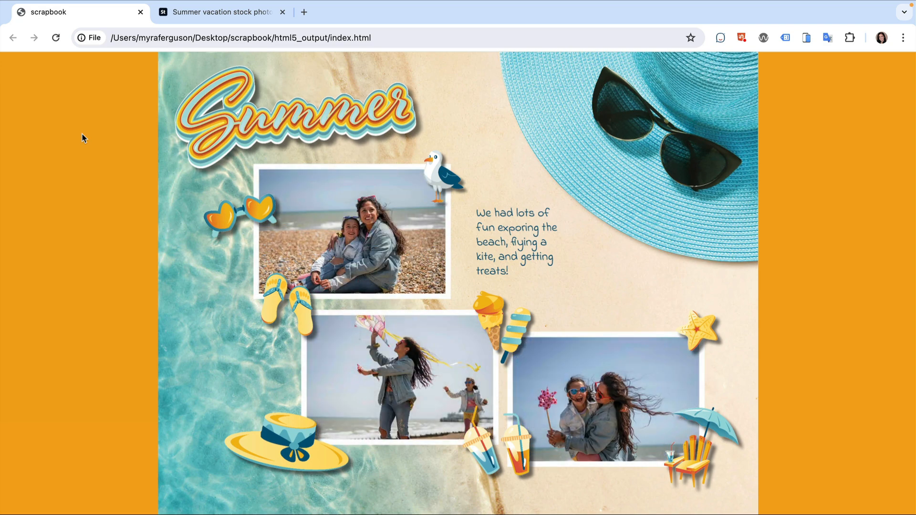
Keep the Adobe Stock summer vacation search filtered to free content
click(222, 12)
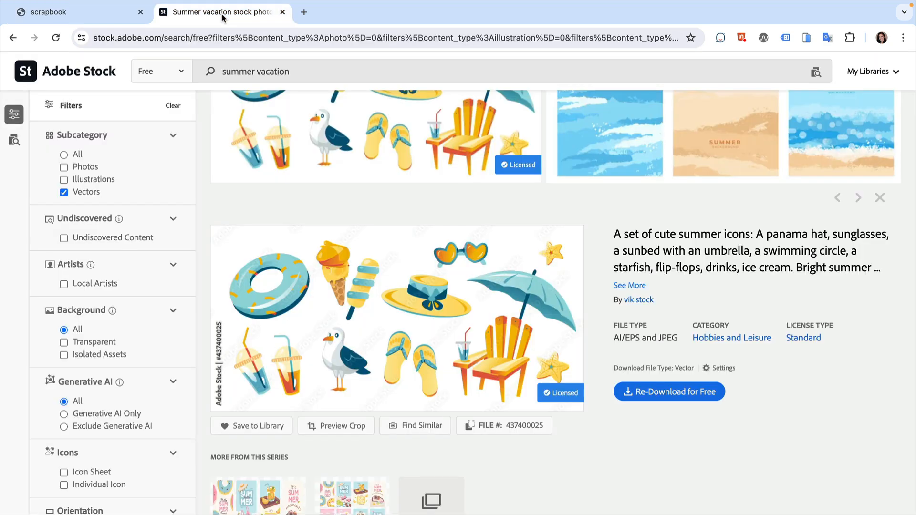
click(161, 71)
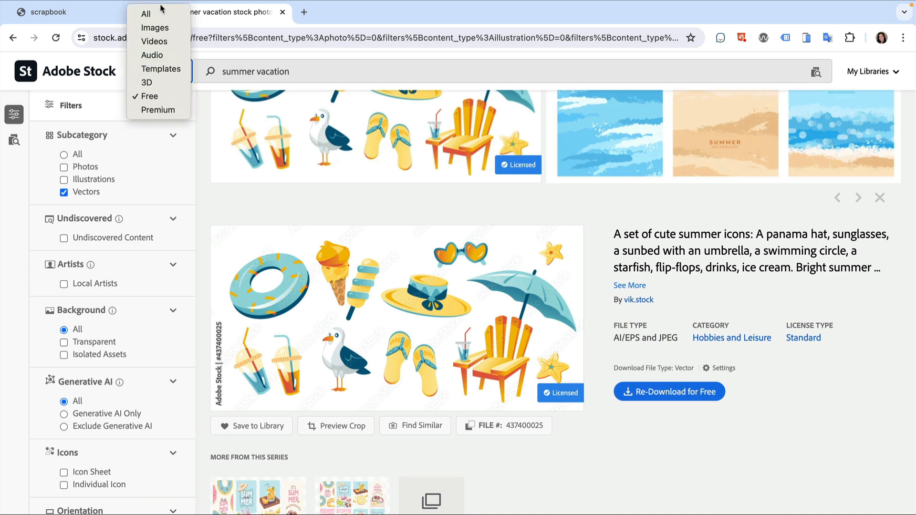
click(164, 95)
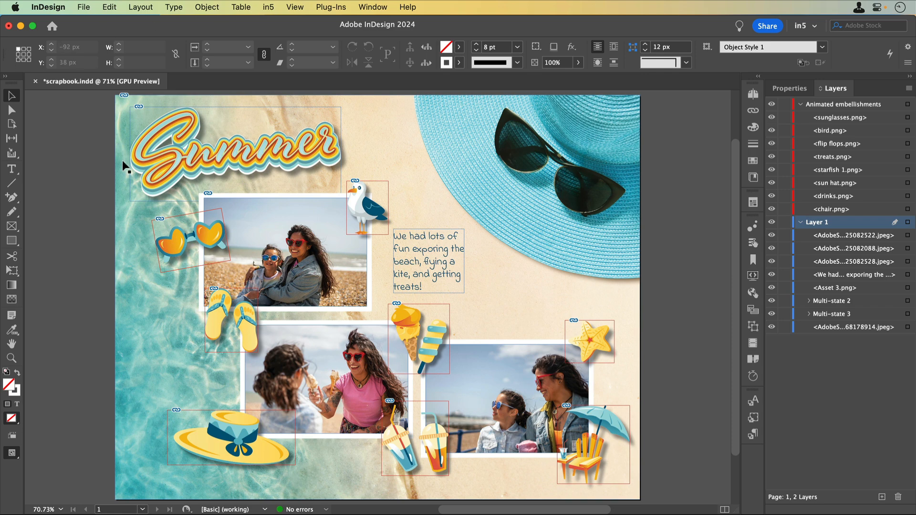
Select all the summer embellishments: sunglasses, bird, flip flops, treats, starfish, sun hat, drinks and chair
click(175, 249)
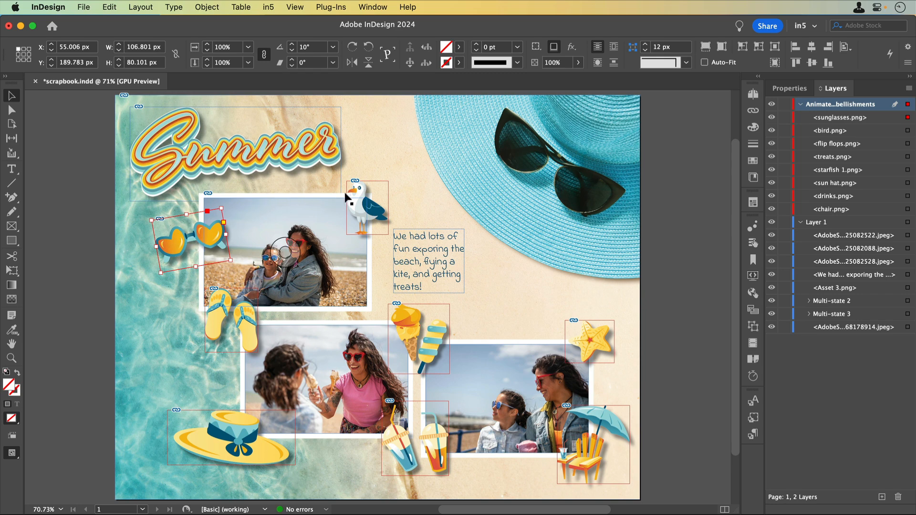
shift+click(362, 204)
shift+click(246, 335)
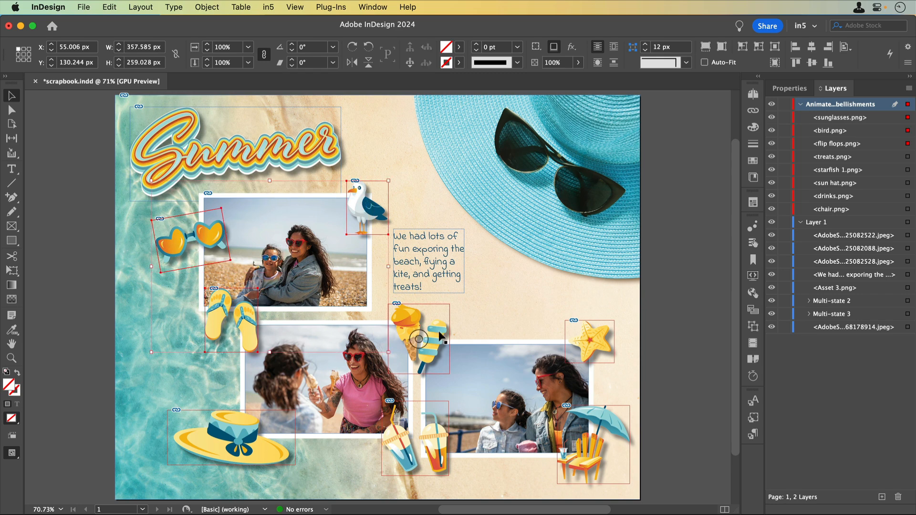
shift+click(420, 339)
shift+click(594, 342)
shift+click(231, 433)
shift+click(602, 391)
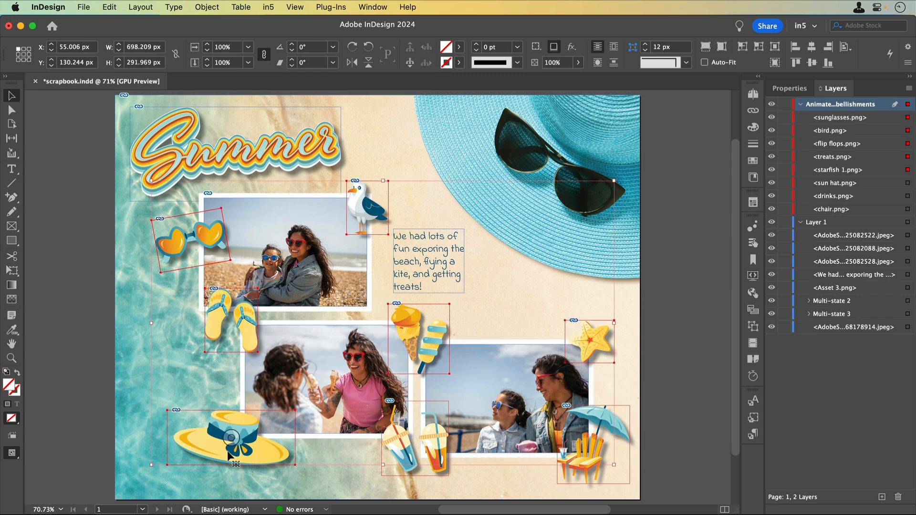
shift+click(415, 437)
shift+click(593, 448)
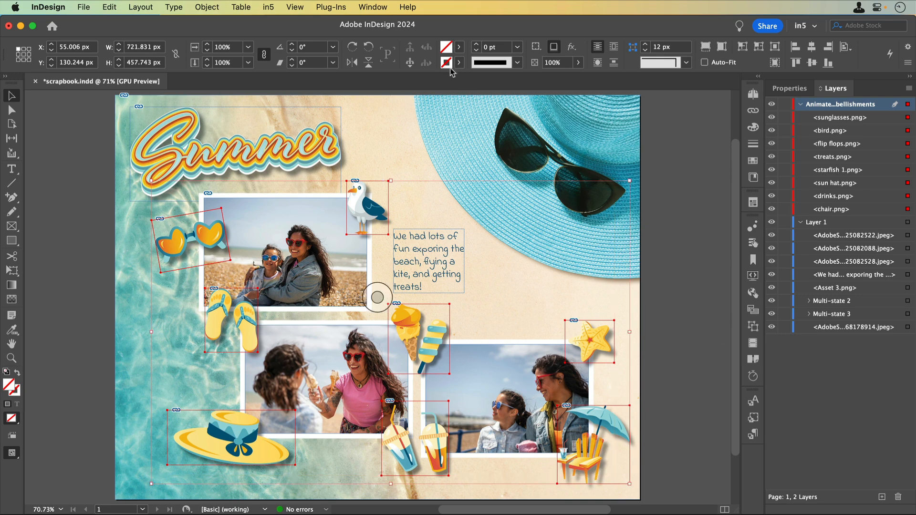
Apply a Fade In animation on page load, duration 0.5 s, hidden until animated
click(374, 8)
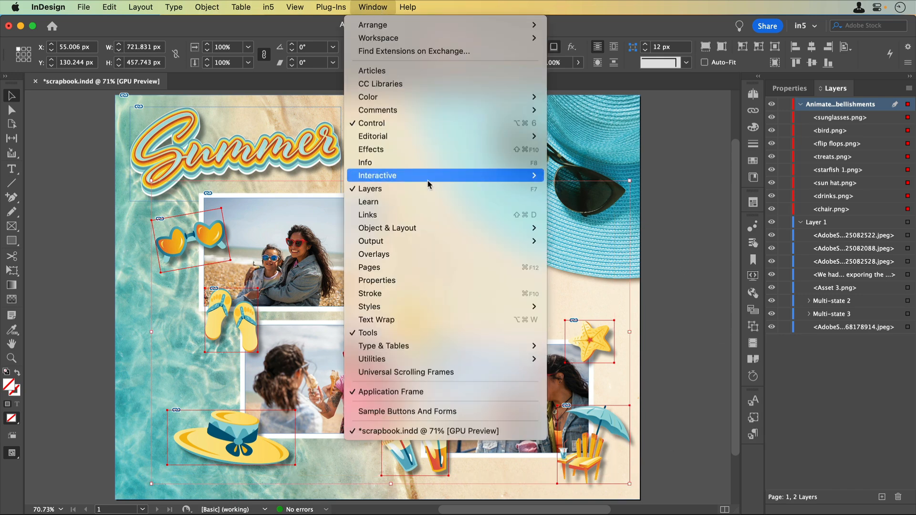
mouse_move(377, 176)
click(571, 176)
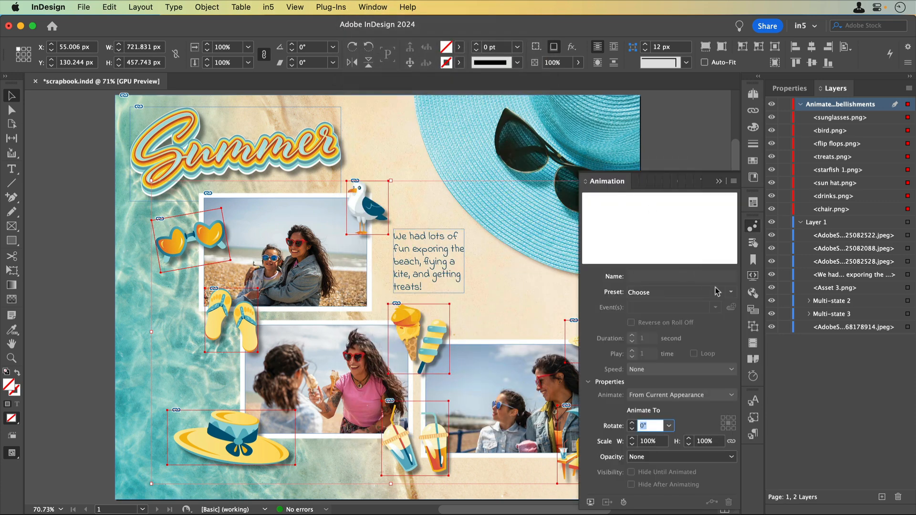
click(731, 293)
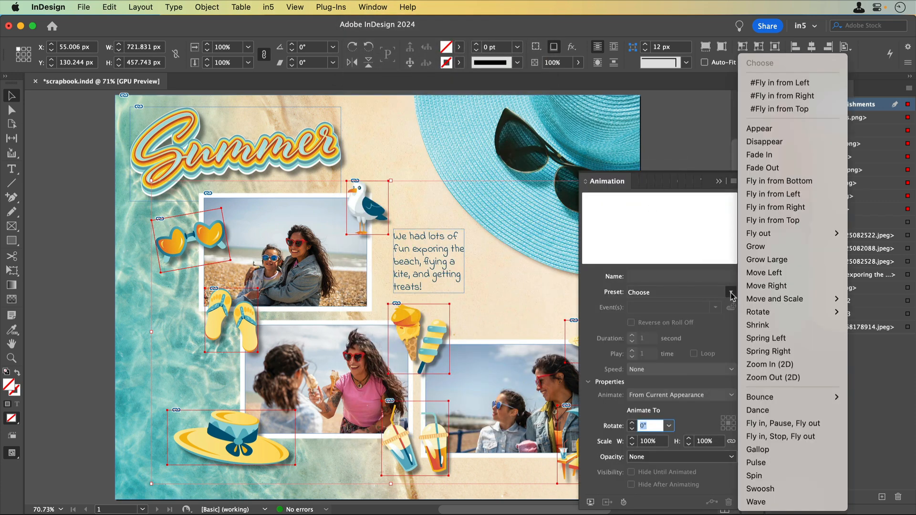
click(744, 159)
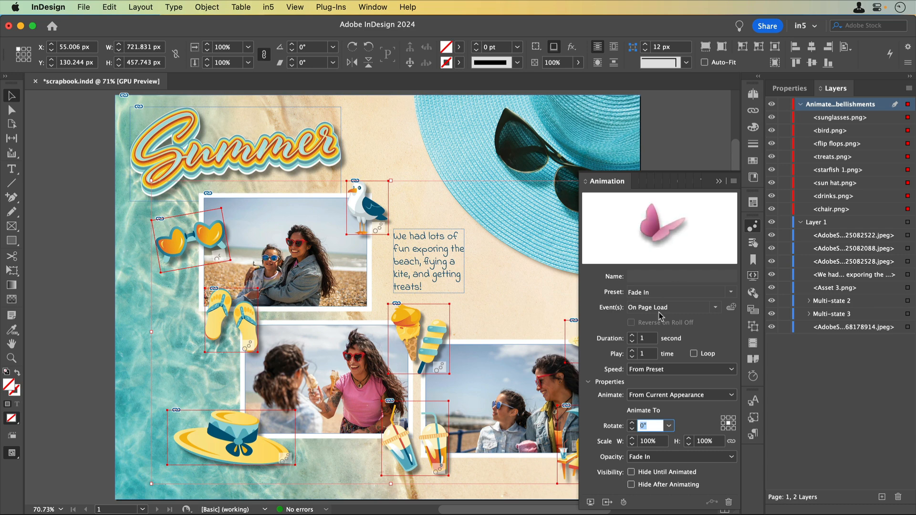
click(643, 339)
text(5)
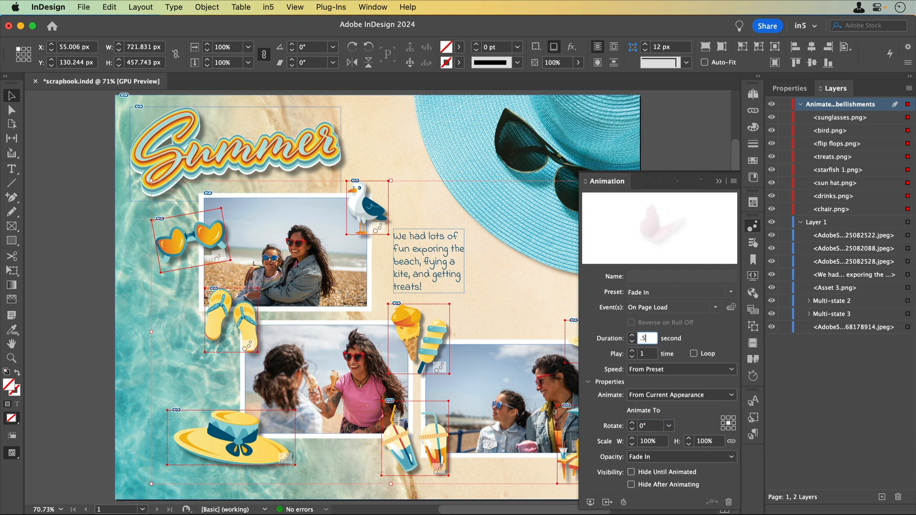
click(631, 472)
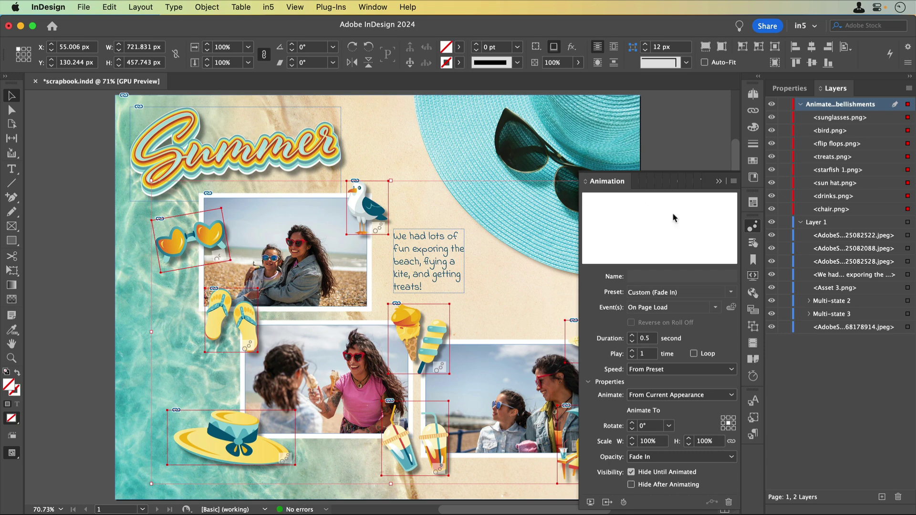
In the Timing panel, give sunglasses.png a 1-second delay on page load
click(372, 6)
mouse_move(377, 175)
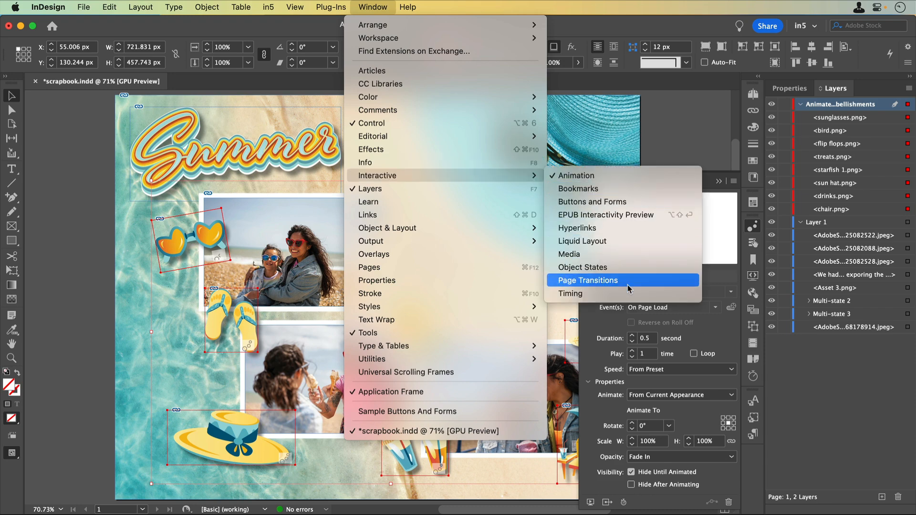
click(571, 293)
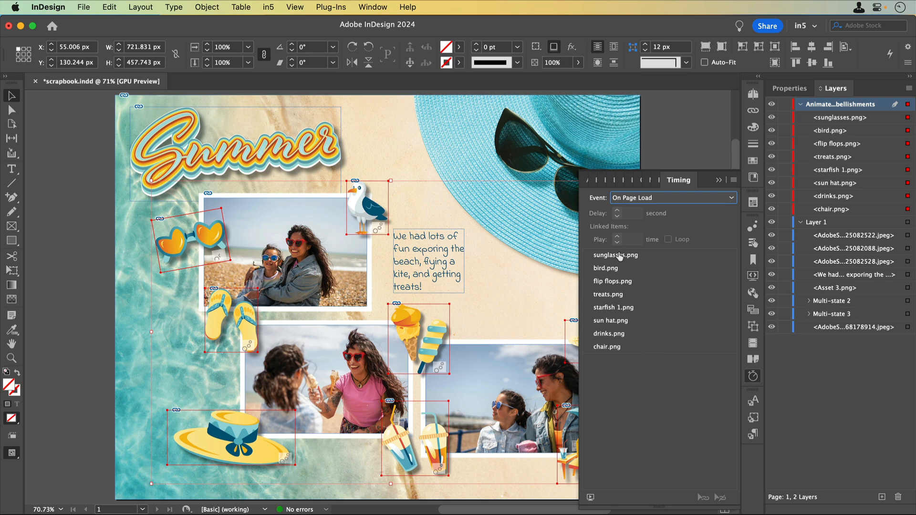
click(619, 257)
click(633, 213)
text(1)
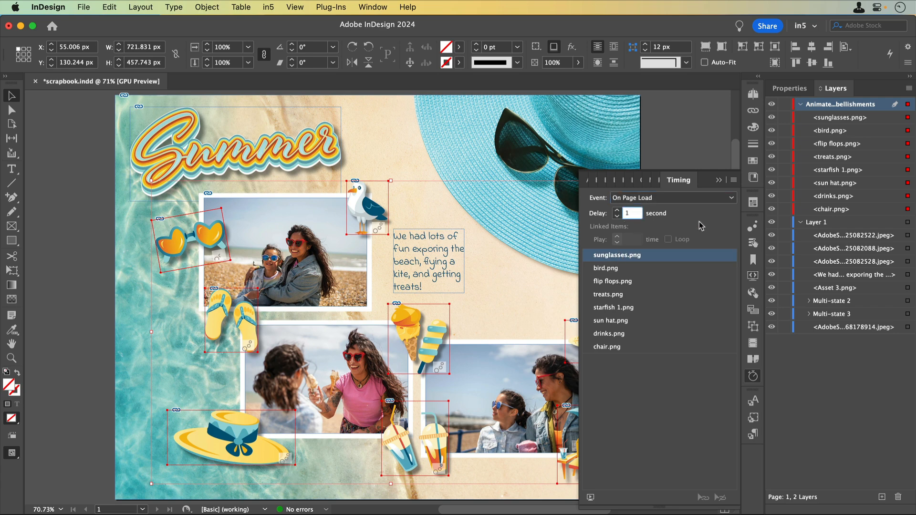
Convert the three stacked top photos into one multi-state object via the Object States panel
click(720, 179)
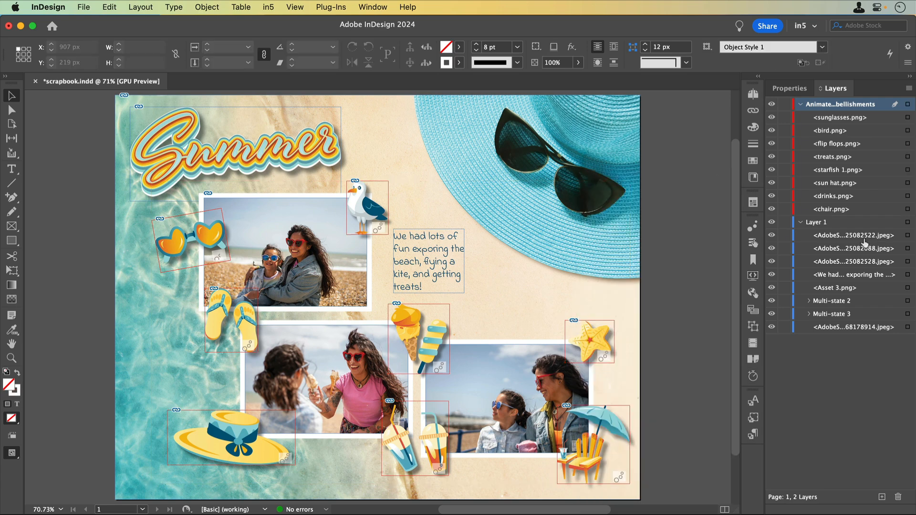
click(908, 236)
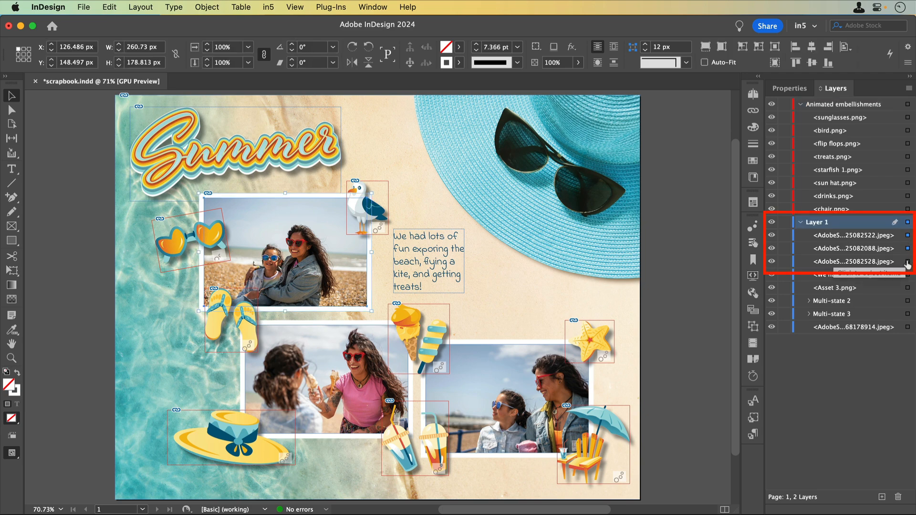
click(373, 6)
mouse_move(377, 176)
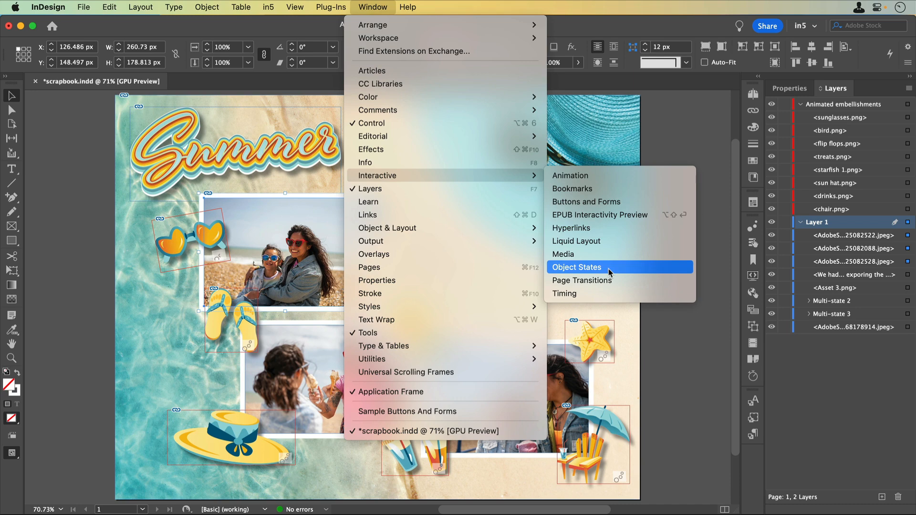
click(577, 267)
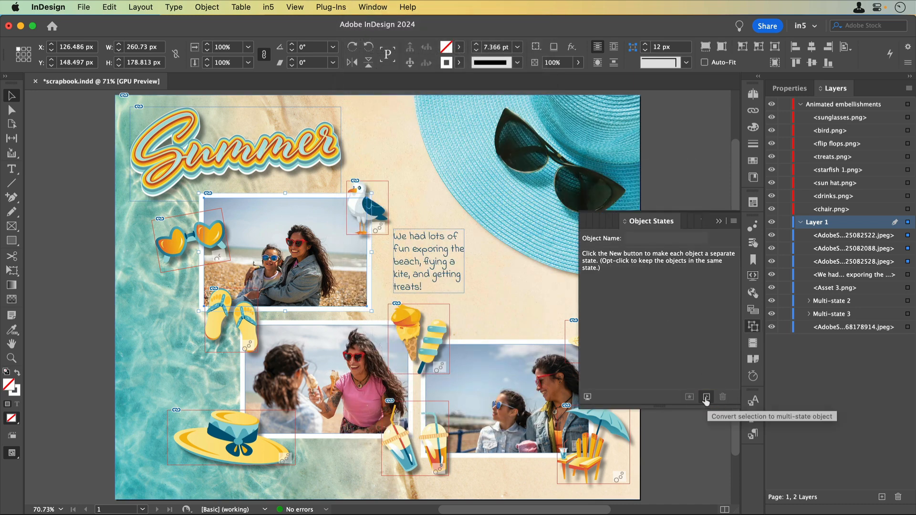
click(706, 399)
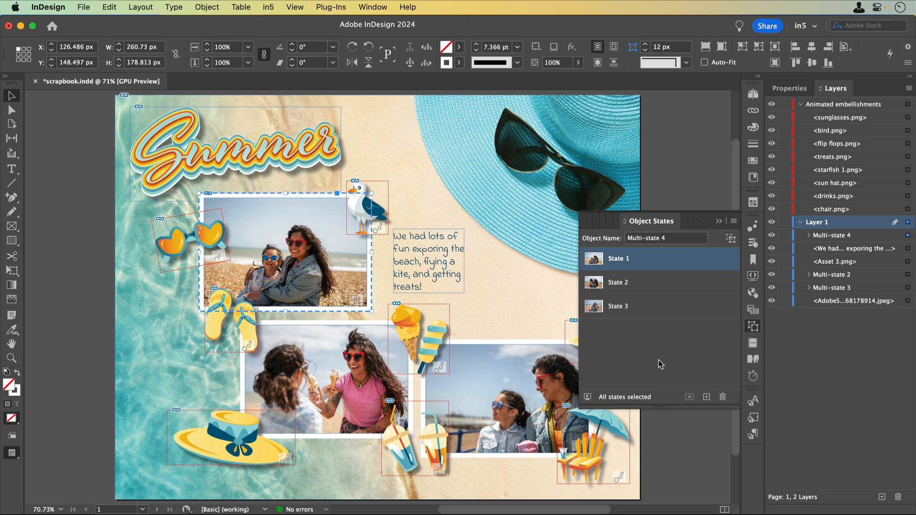
Add an in5 slideshow to the photo stack with Auto Play, Tap to Play/Pause, 4 s delay and 3 s interval
click(268, 7)
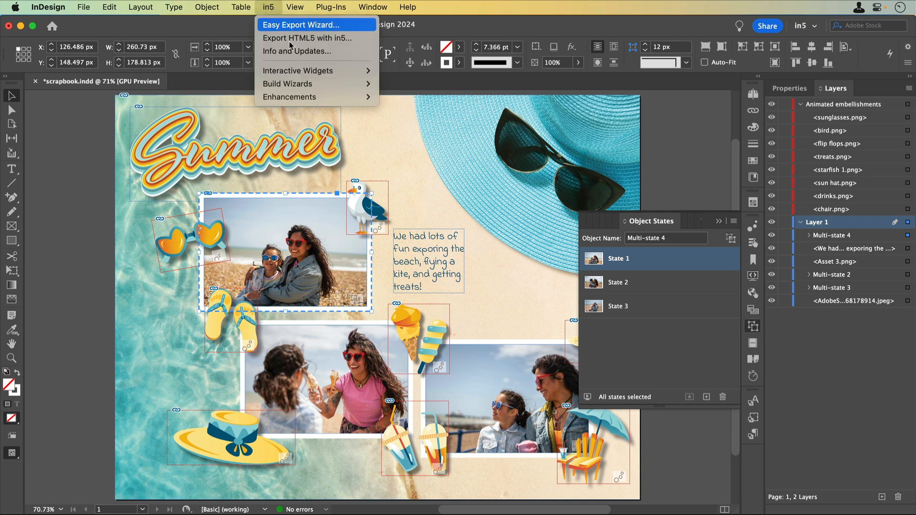
mouse_move(298, 70)
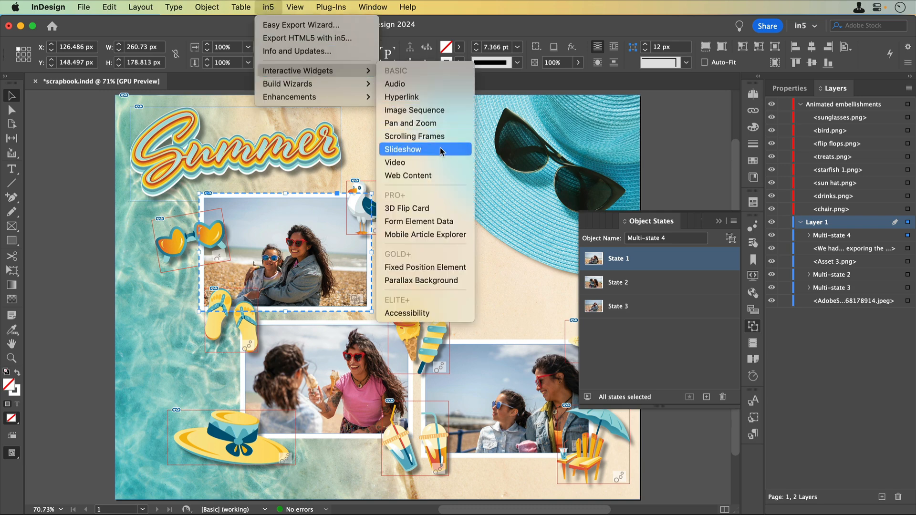
click(403, 149)
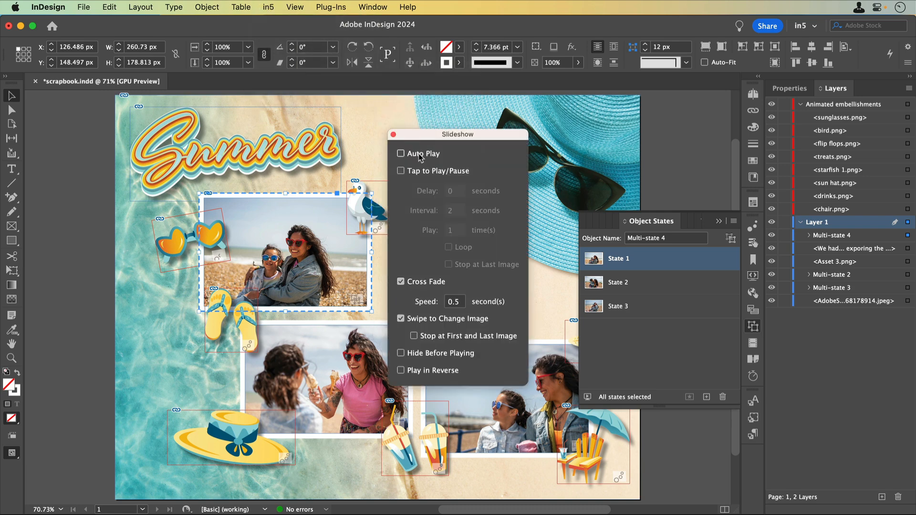
click(421, 155)
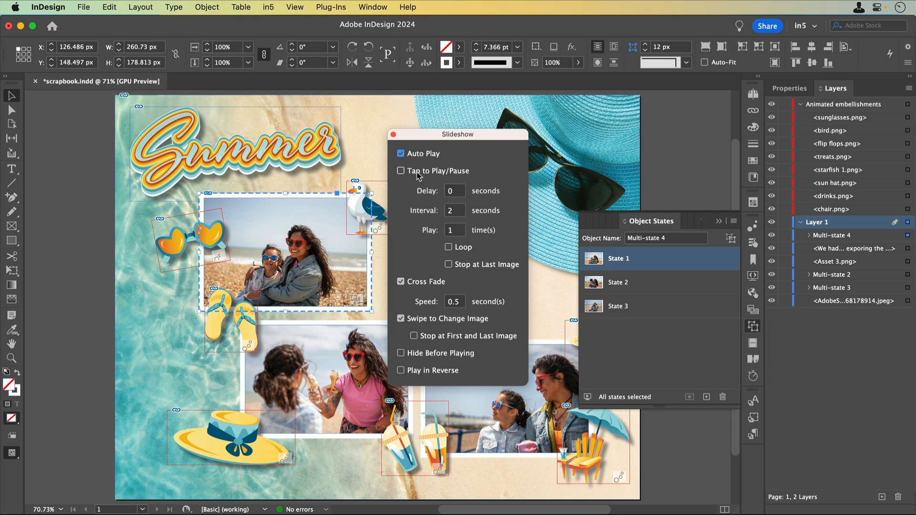
click(419, 171)
click(451, 191)
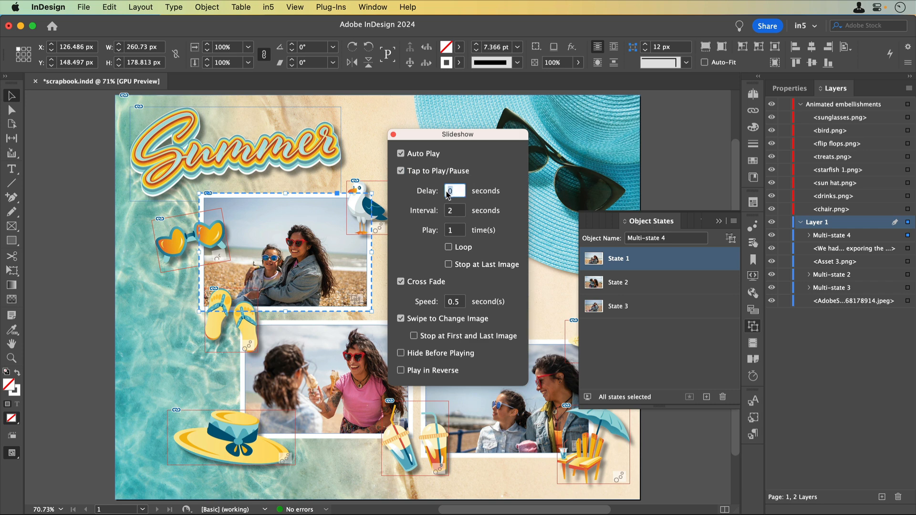
text(4)
double_click(455, 211)
text(3)
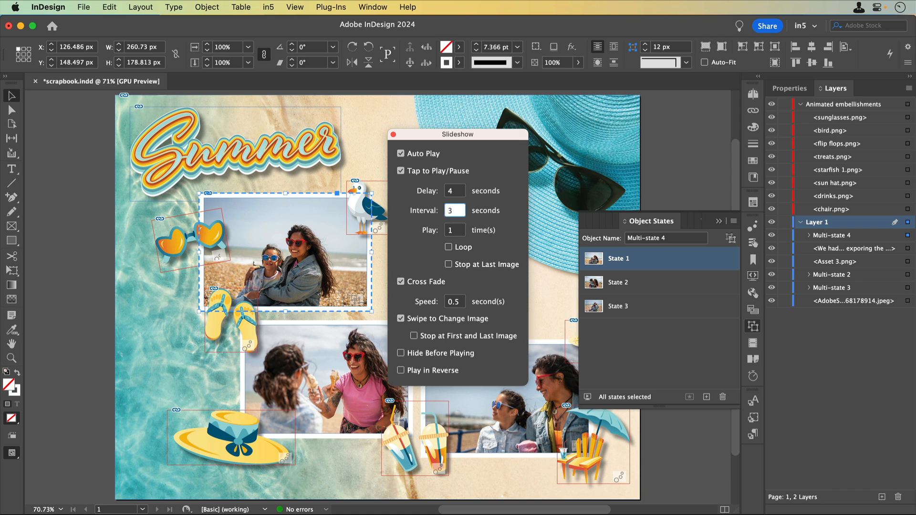
Make the slideshow loop and turn off swiping to change photos
click(449, 247)
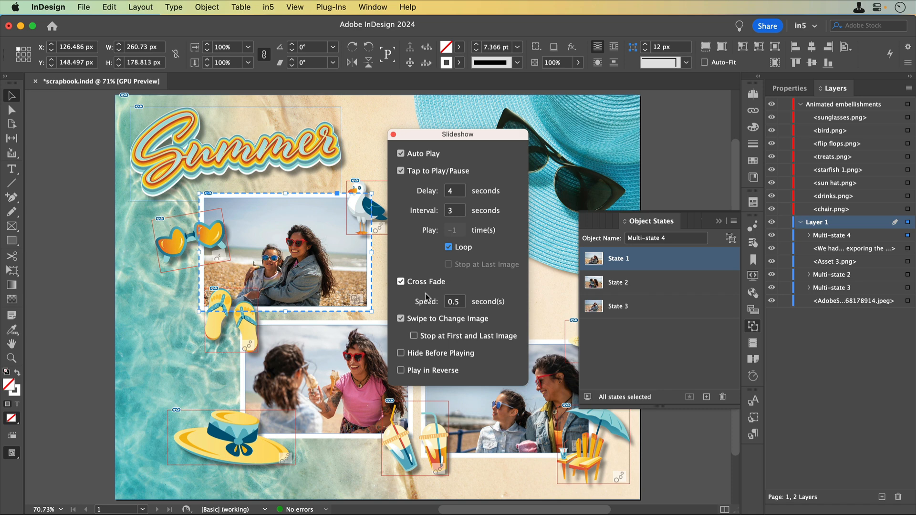
click(401, 319)
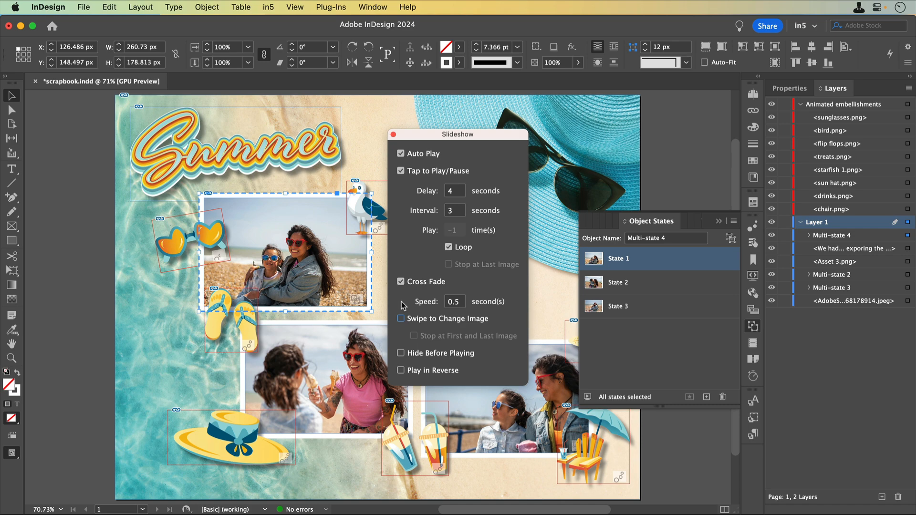
click(393, 135)
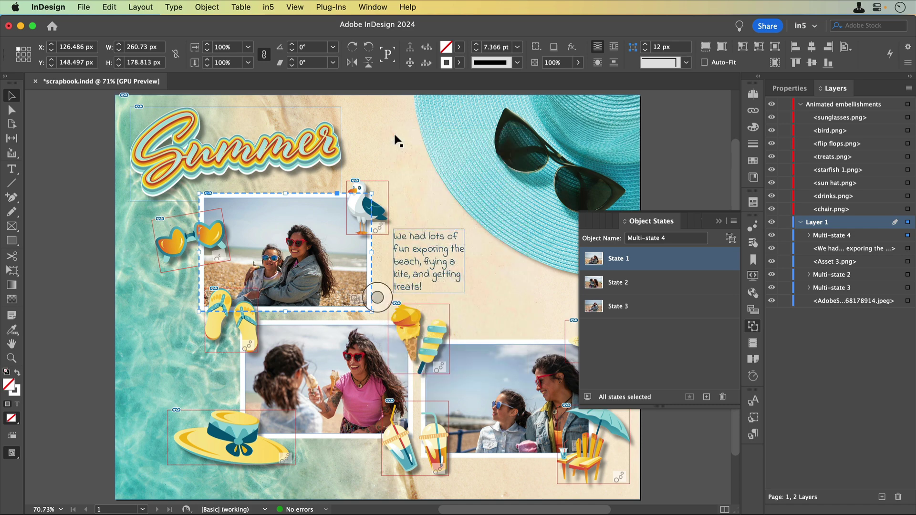
Save the scrapbook and bring up the Export HTML5 with in5 settings
click(719, 221)
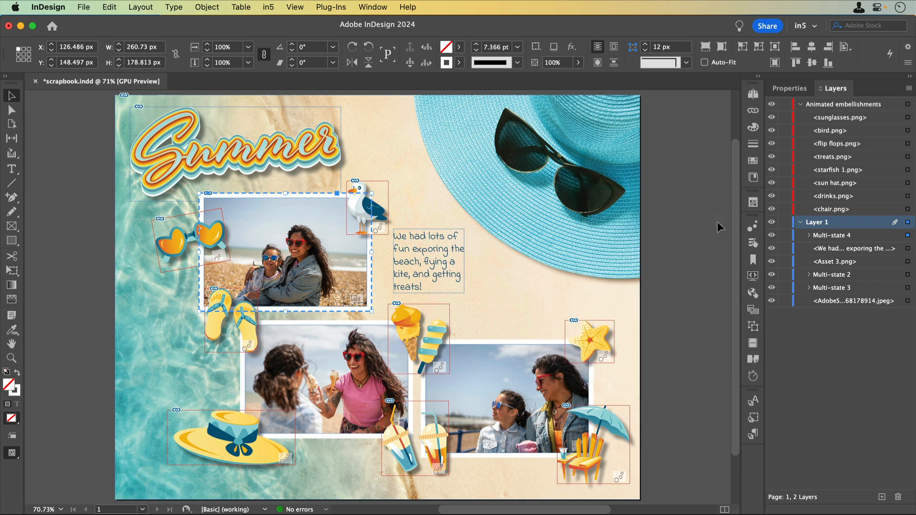
key(super+s)
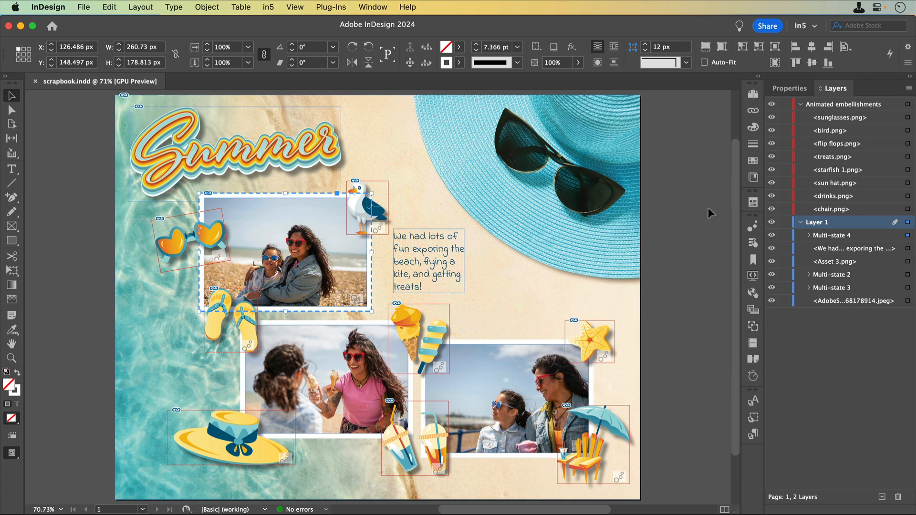
click(269, 7)
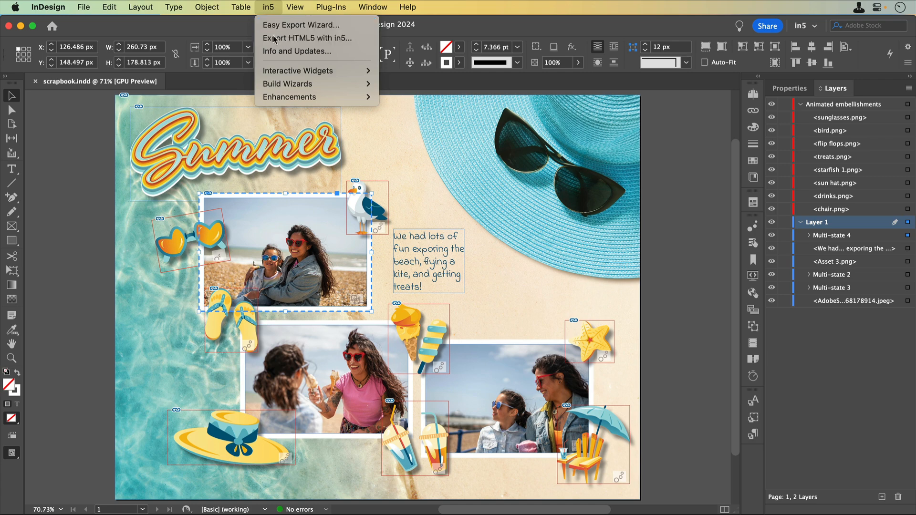
click(274, 37)
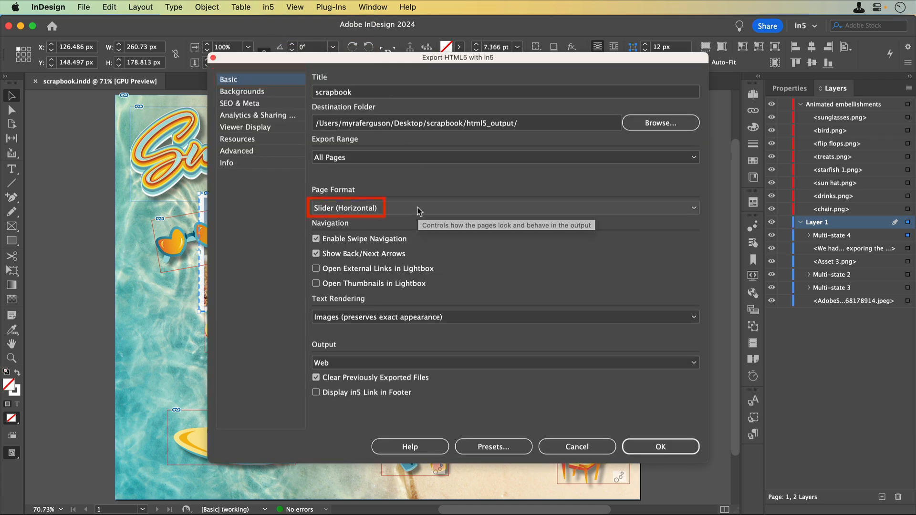
Enable Advanced and Backgrounds options, keeping the orange R=242 G=168 B=29 background colour
click(236, 150)
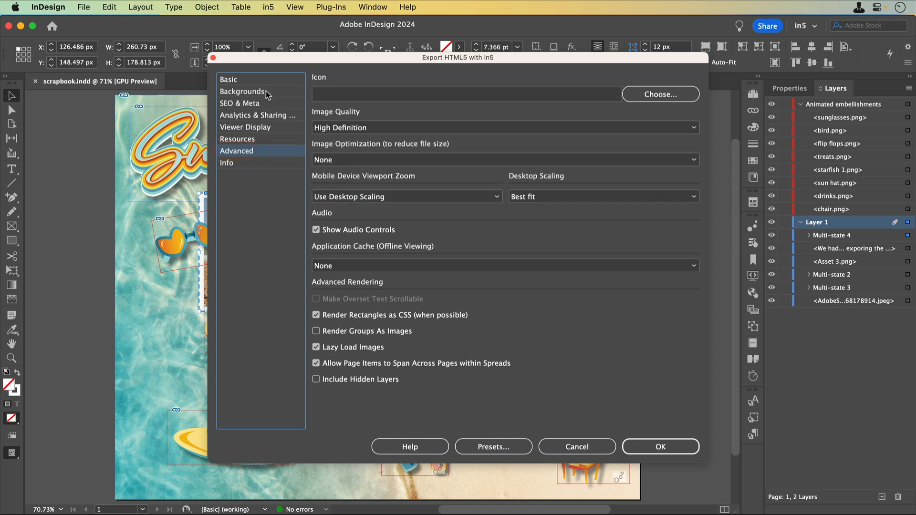
click(267, 94)
click(372, 96)
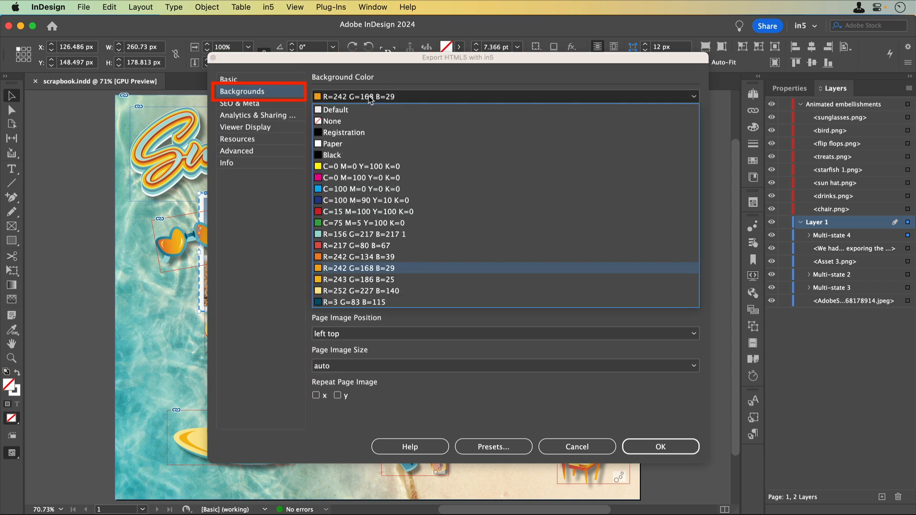
click(250, 233)
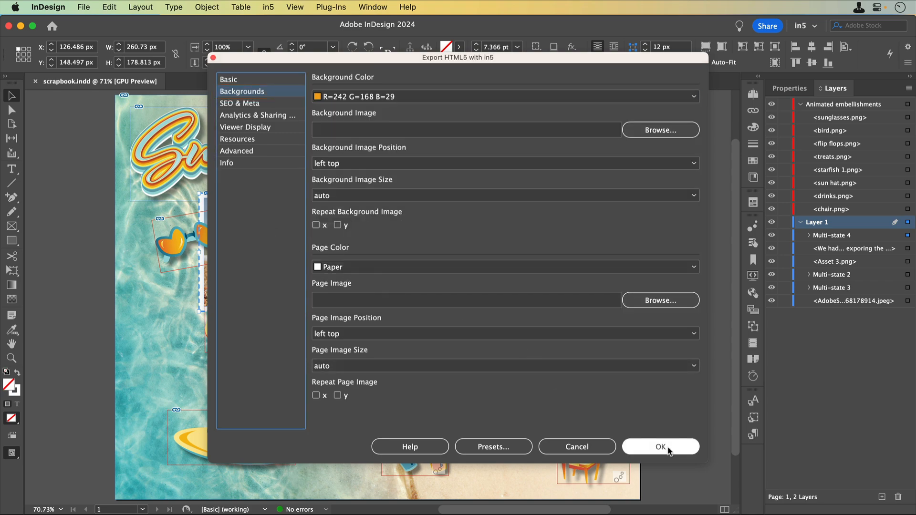
Export the scrapbook to HTML5 and view index.html in Chrome
click(661, 447)
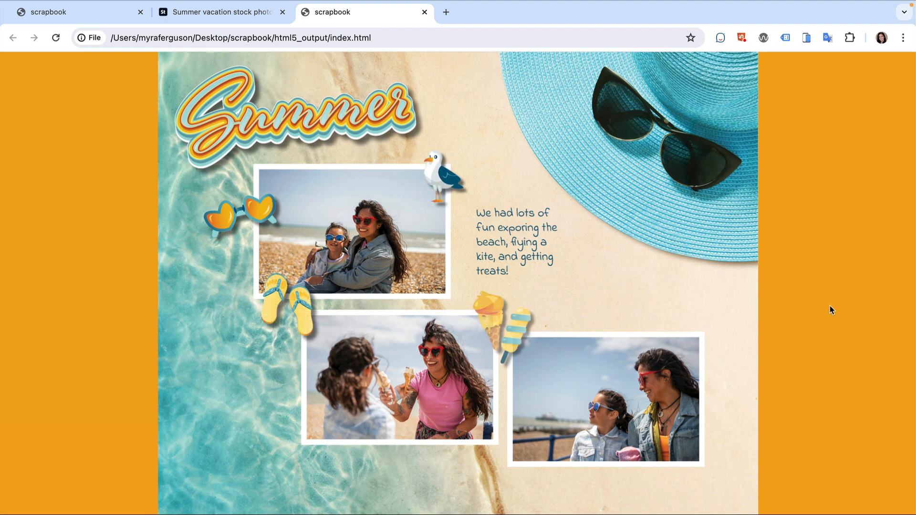